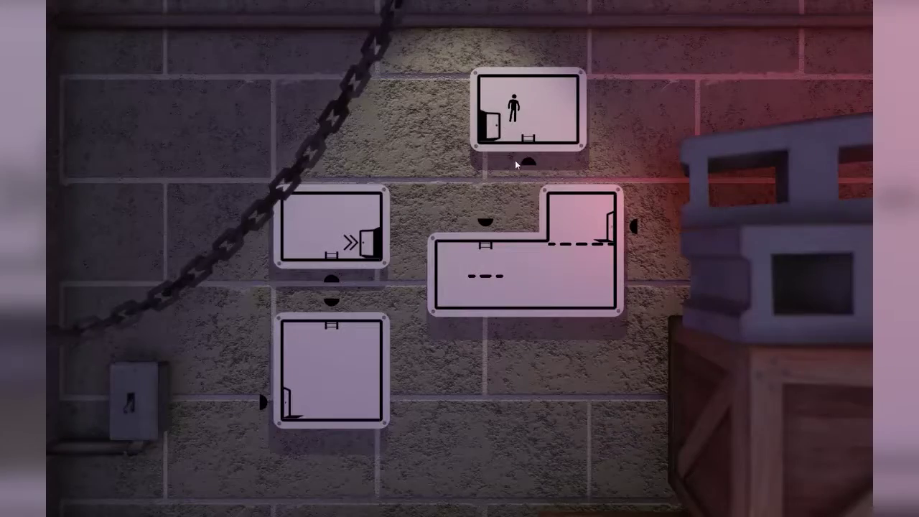
Shift the L-shaped room panel right and down to connect the brick-wall paths
left_click_drag(505, 250, 597, 303)
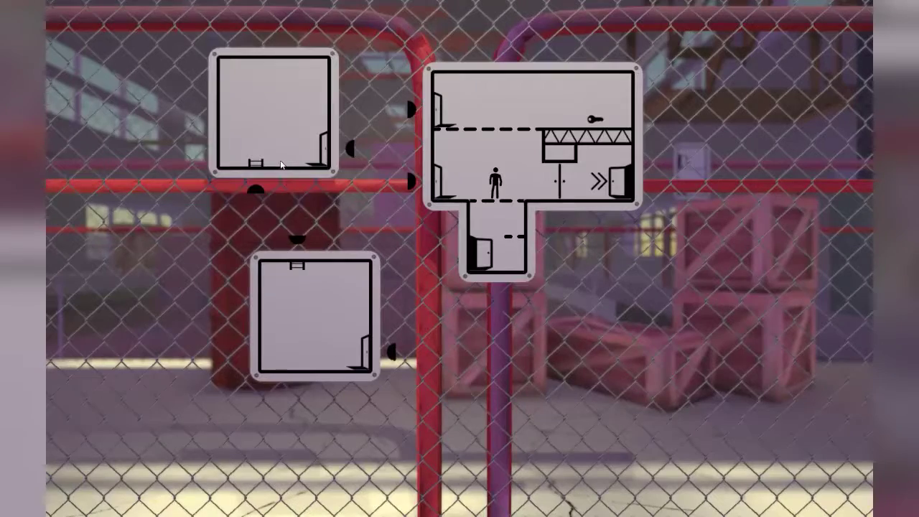
Stack the top-left empty panel above the lower-left panel so their ladders connect
left_click_drag(281, 165, 321, 229)
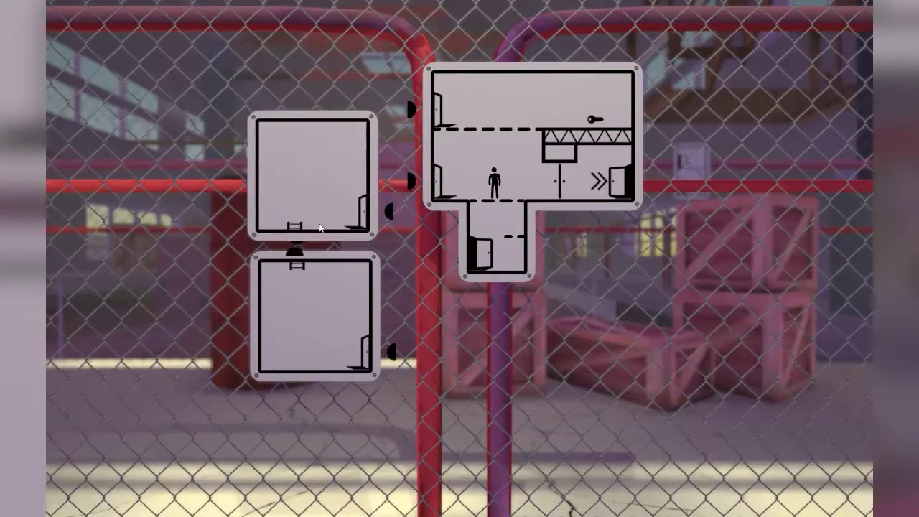
left_click_drag(320, 198, 316, 180)
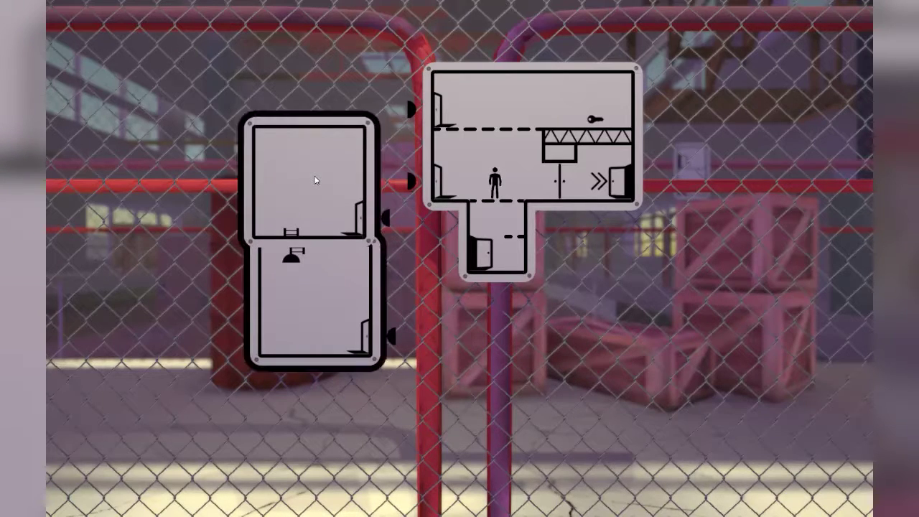